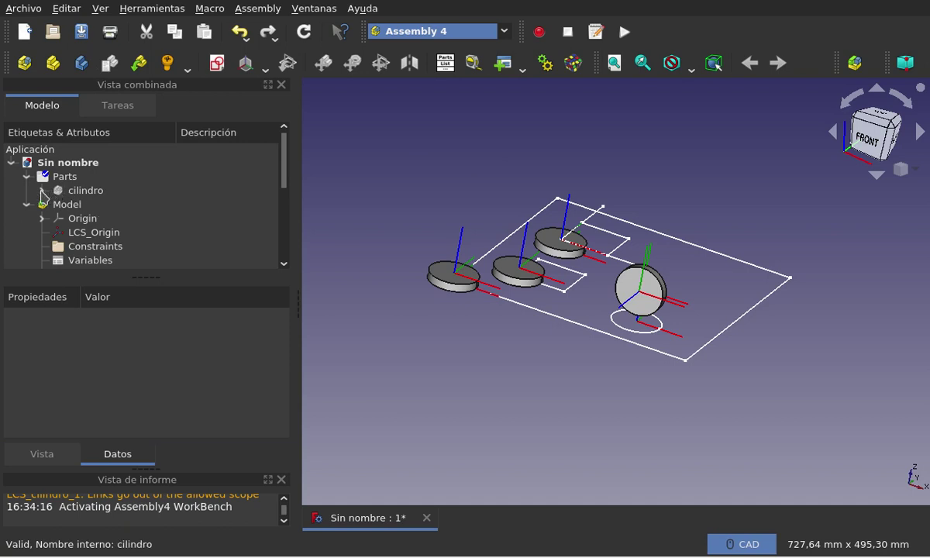
click(42, 190)
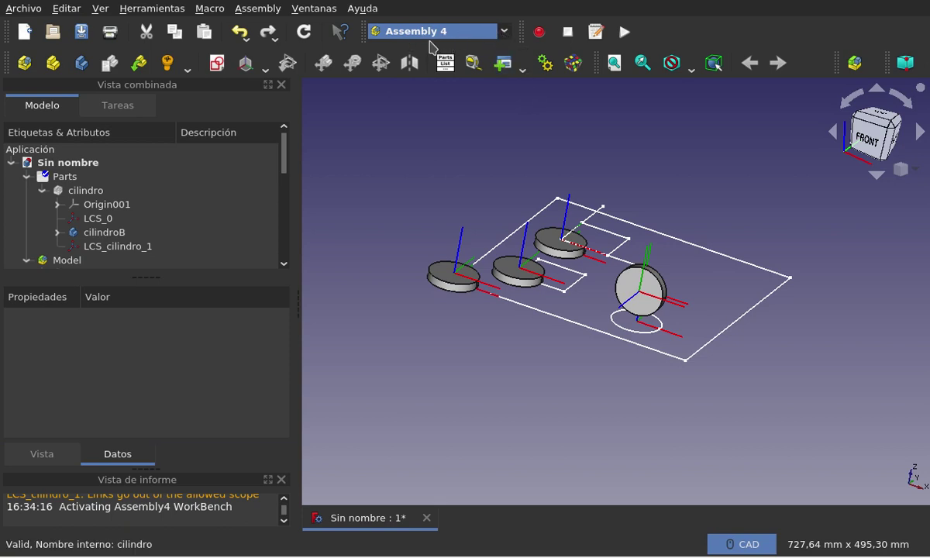
click(476, 35)
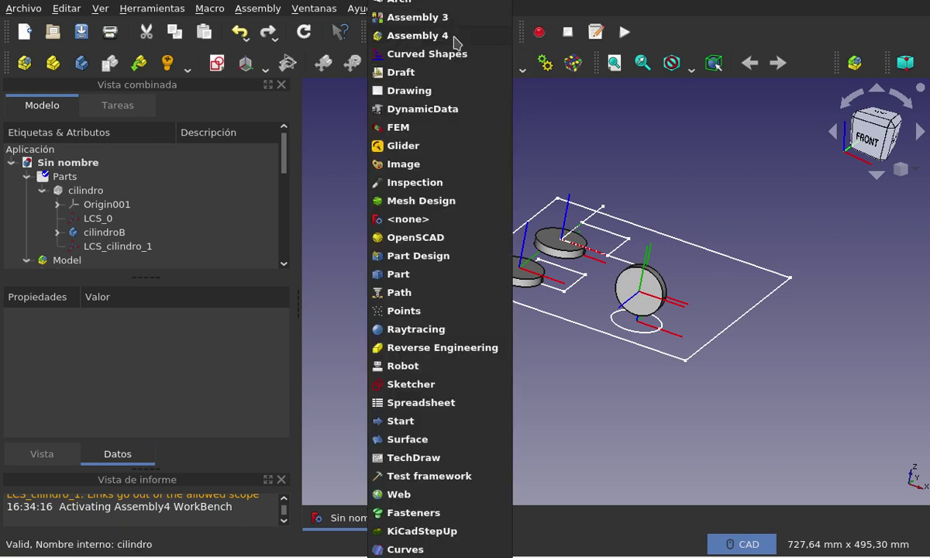
click(607, 134)
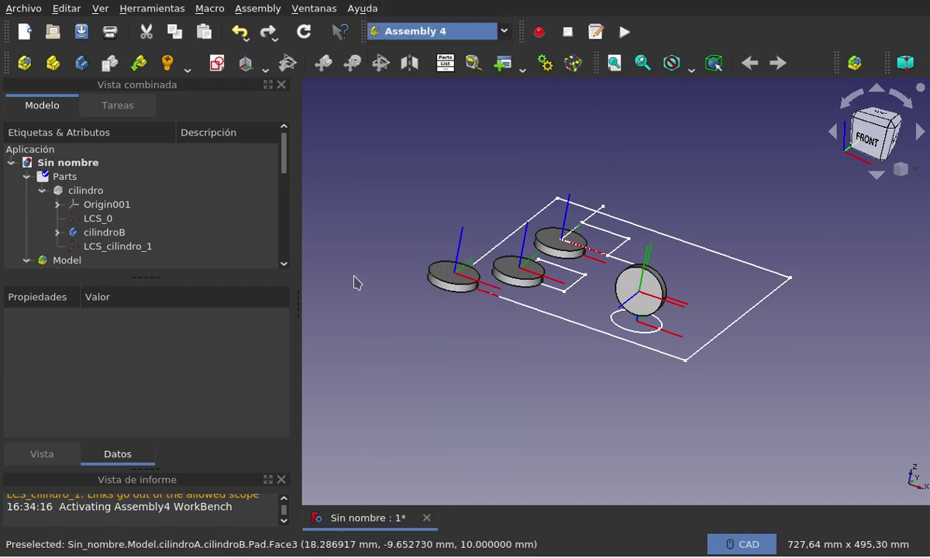
scroll(474, 263, down, 2)
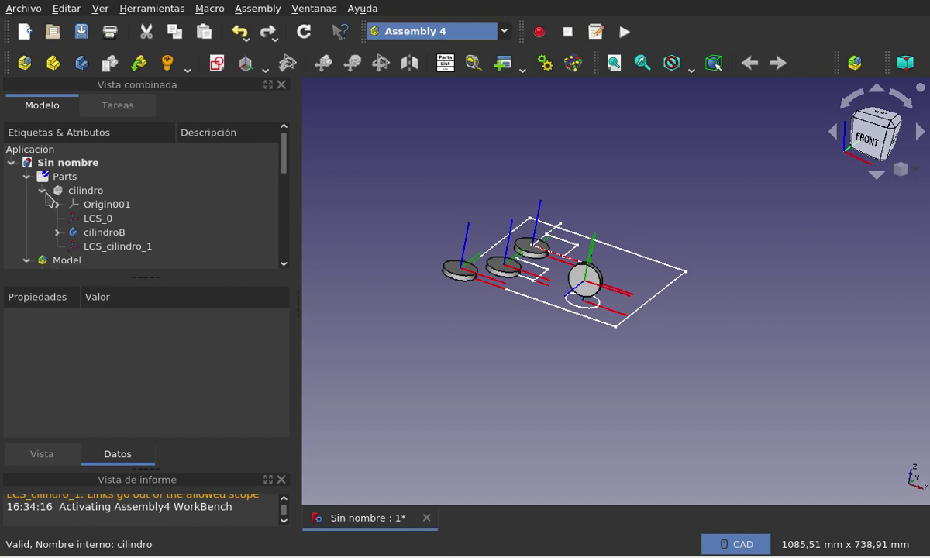
Collapse the cilindro part and Parts group, then select the LCS_Origin and LCS_Model_1 through LCS_Model_3 coordinate systems.
click(43, 191)
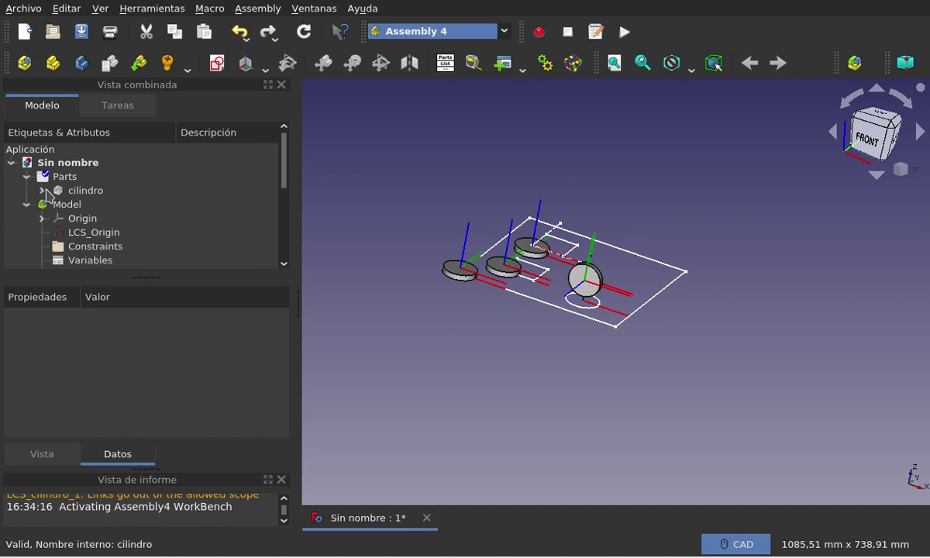
click(26, 177)
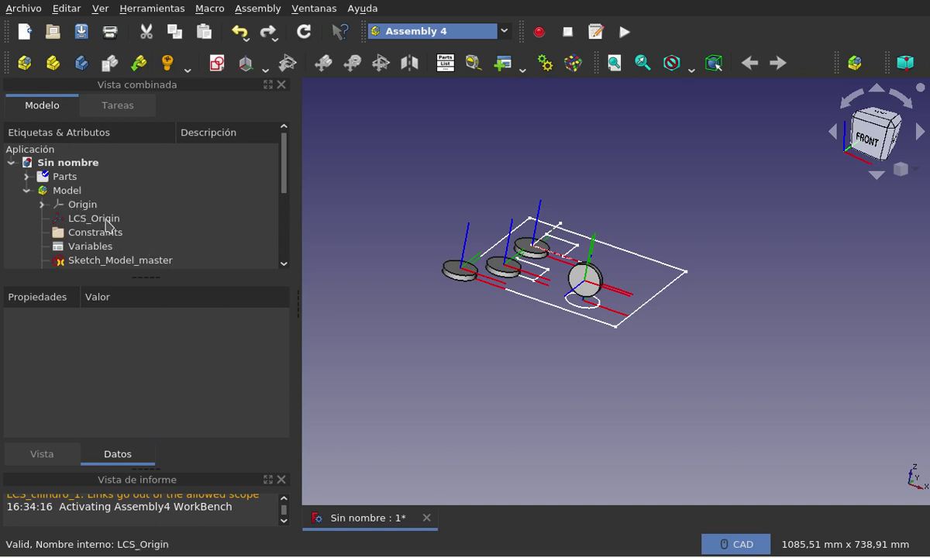
scroll(447, 218, up, 2)
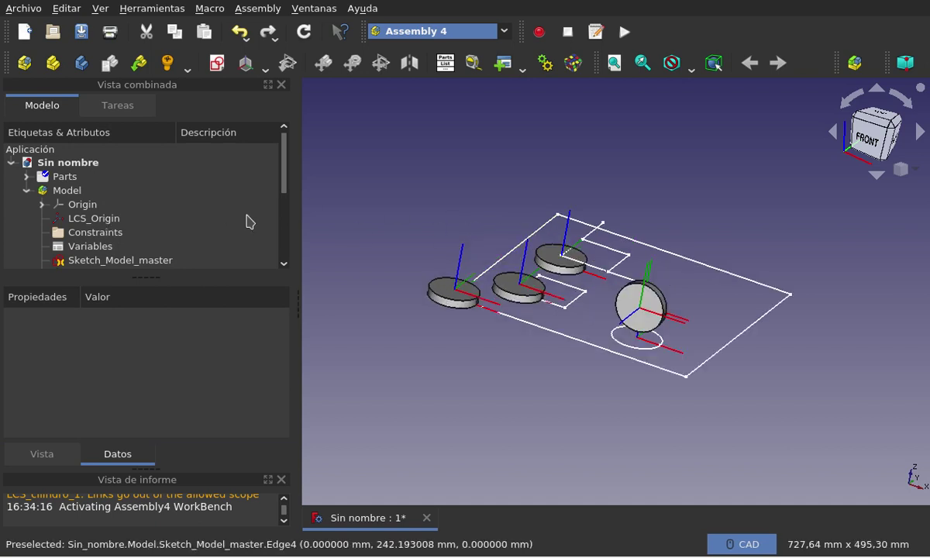
click(107, 220)
scroll(180, 206, down, 2)
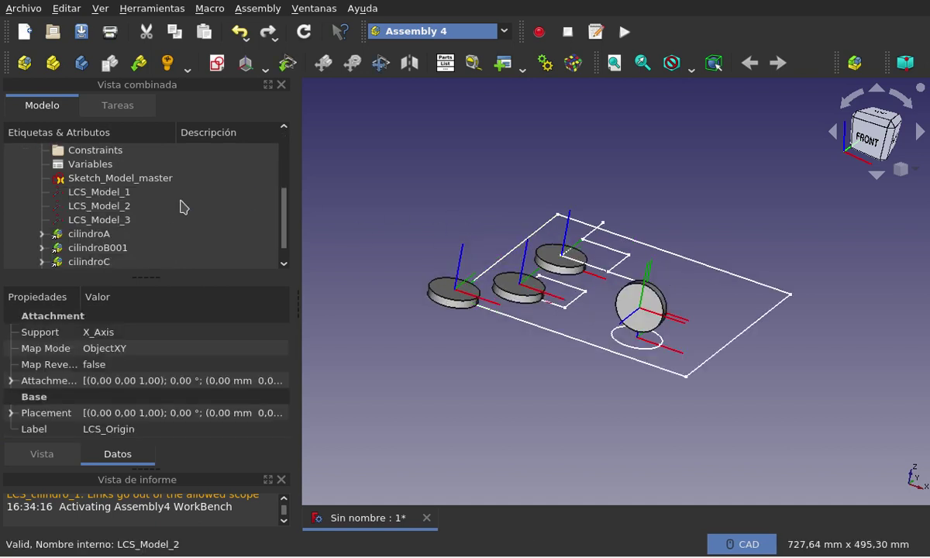
click(127, 197)
shift+click(119, 219)
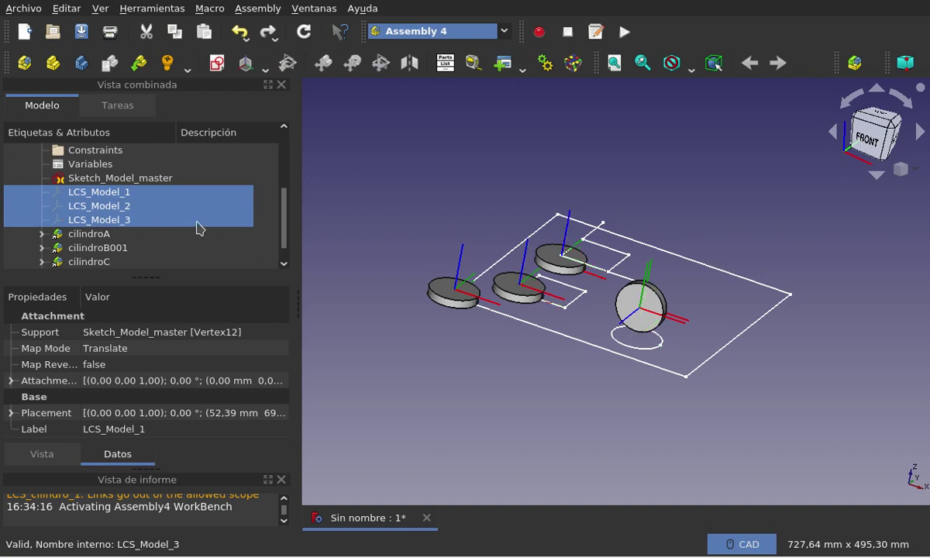
Expand the Parts group and hide Sketch_Model_master in the 3D view.
scroll(172, 202, up, 2)
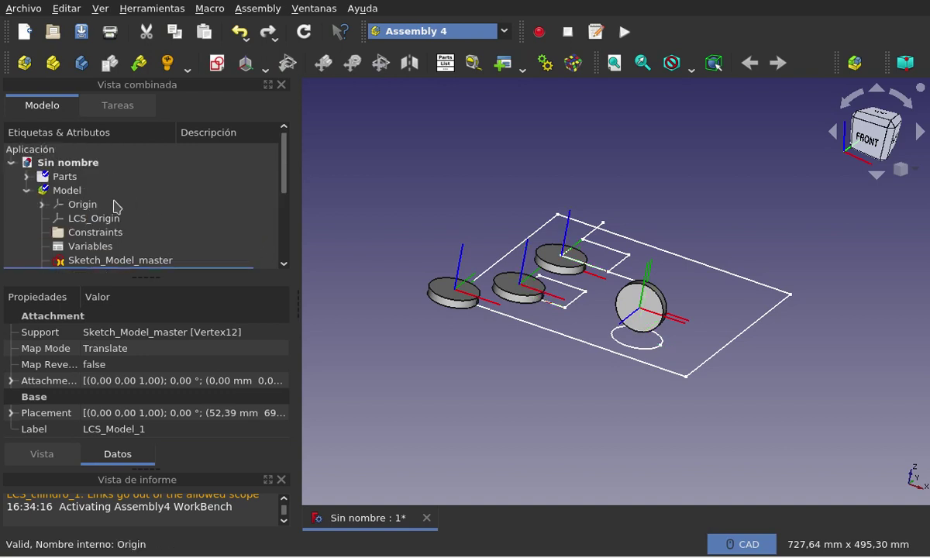
click(26, 176)
scroll(172, 201, down, 2)
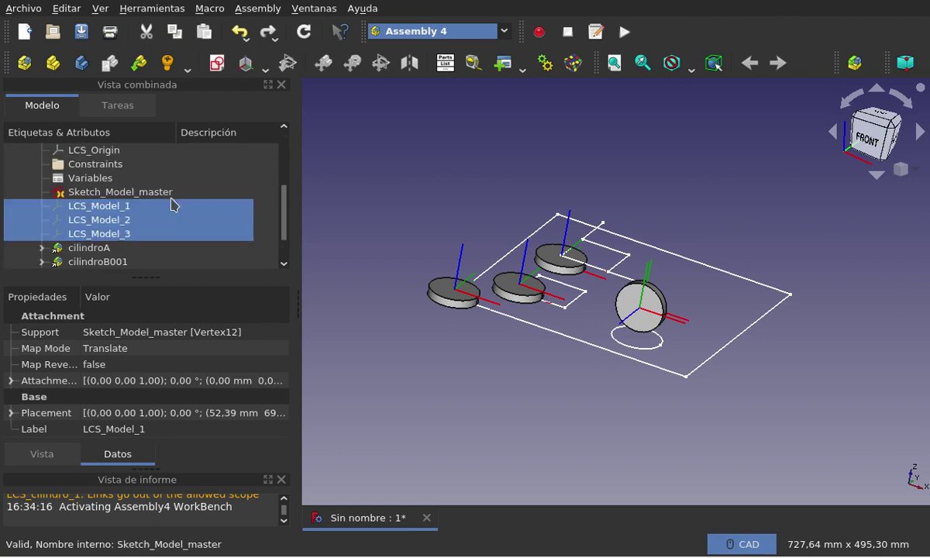
click(140, 193)
key(space)
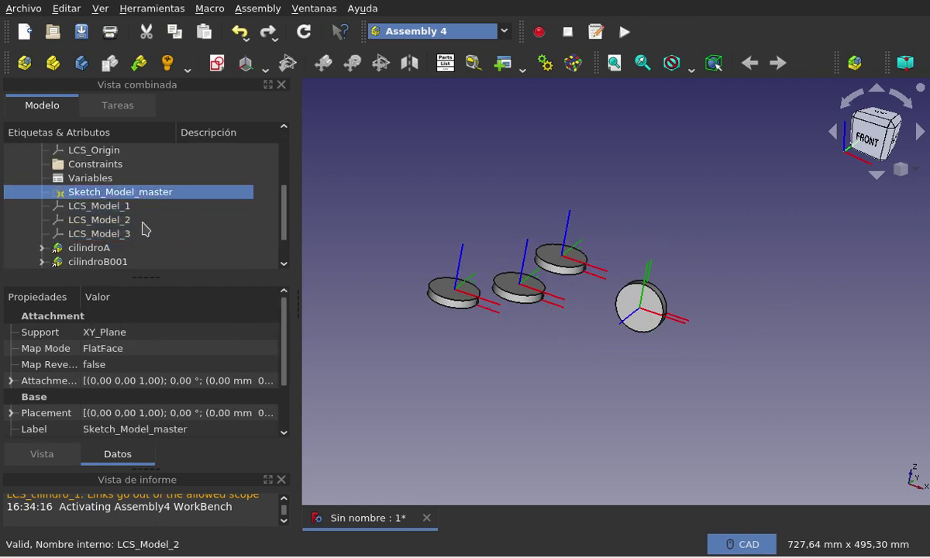
scroll(231, 239, down, 1)
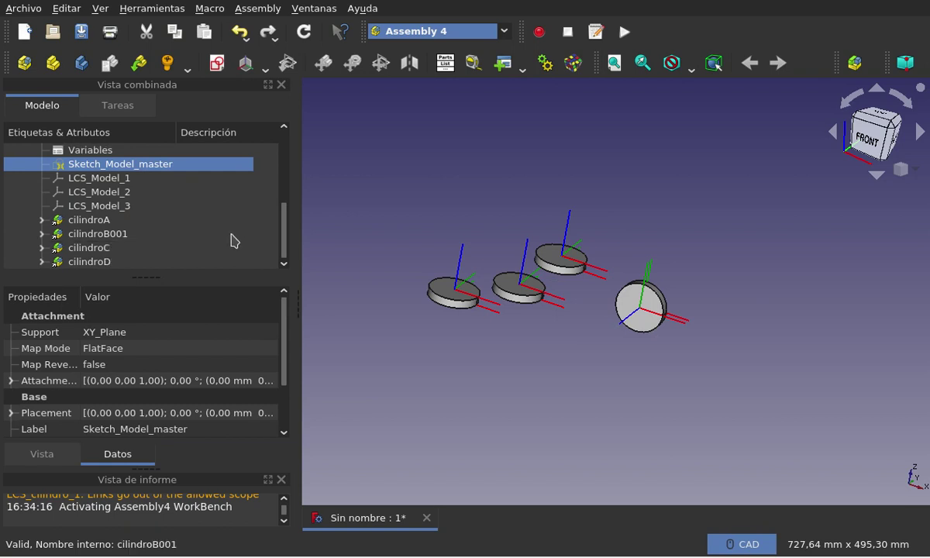
scroll(232, 240, up, 2)
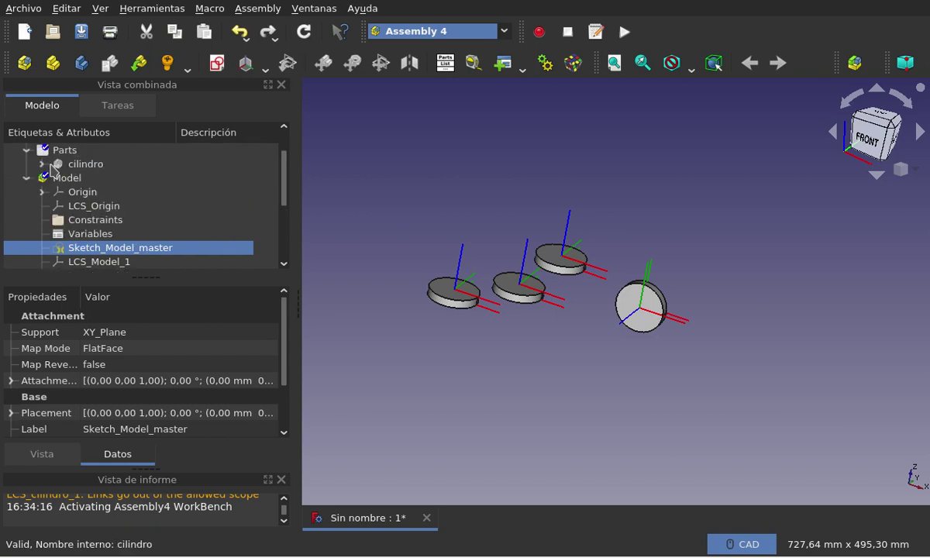
Hide cilindro's LCS_0 and LCS_cilindro_1 axes, then collapse the part and clear the selection.
click(28, 150)
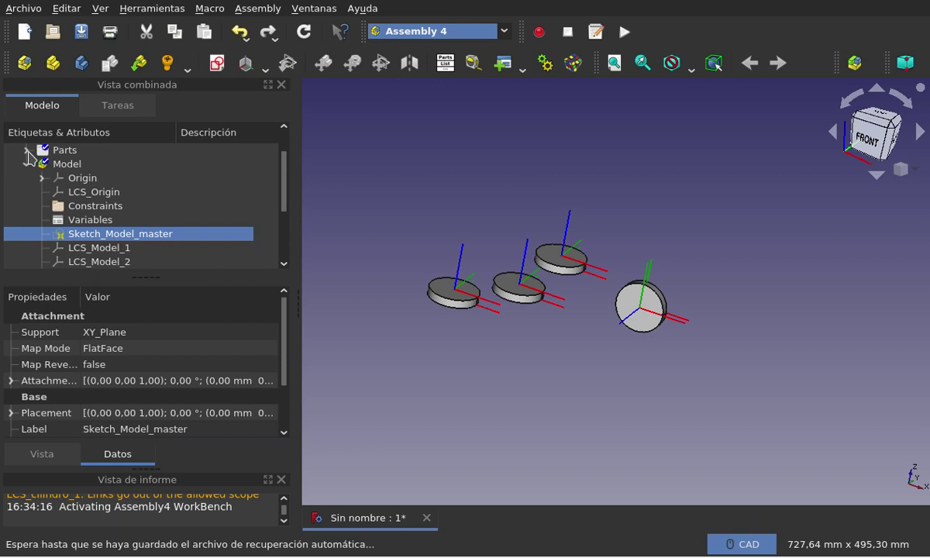
click(27, 150)
click(42, 162)
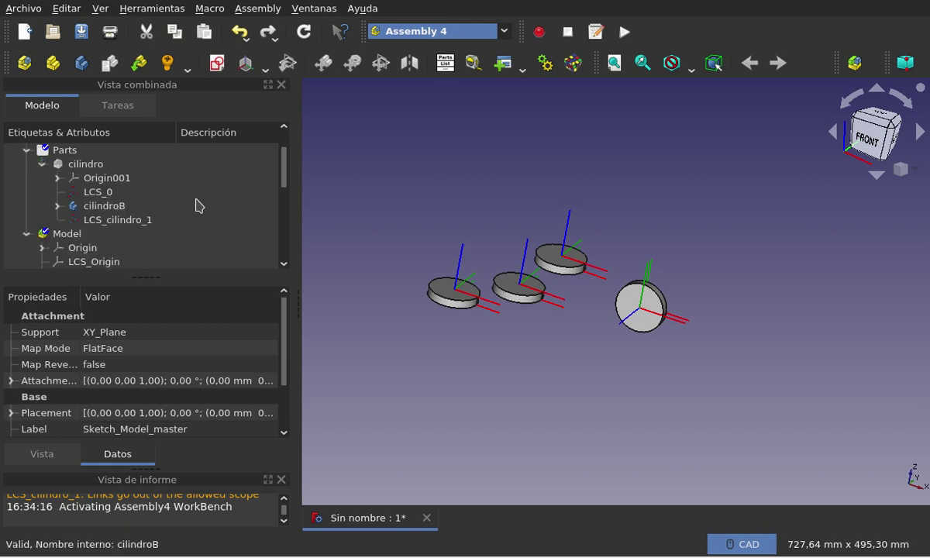
click(124, 193)
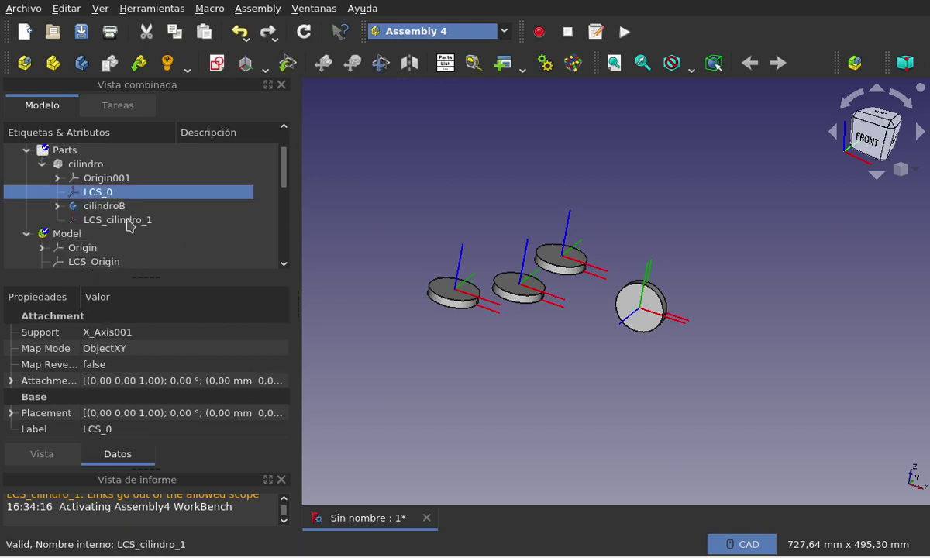
ctrl+click(128, 221)
key(space)
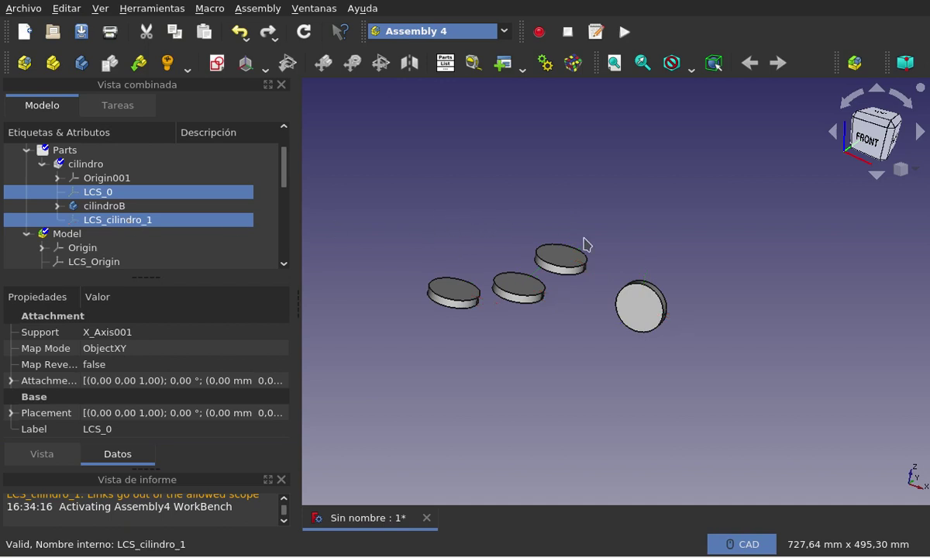
click(41, 163)
click(496, 228)
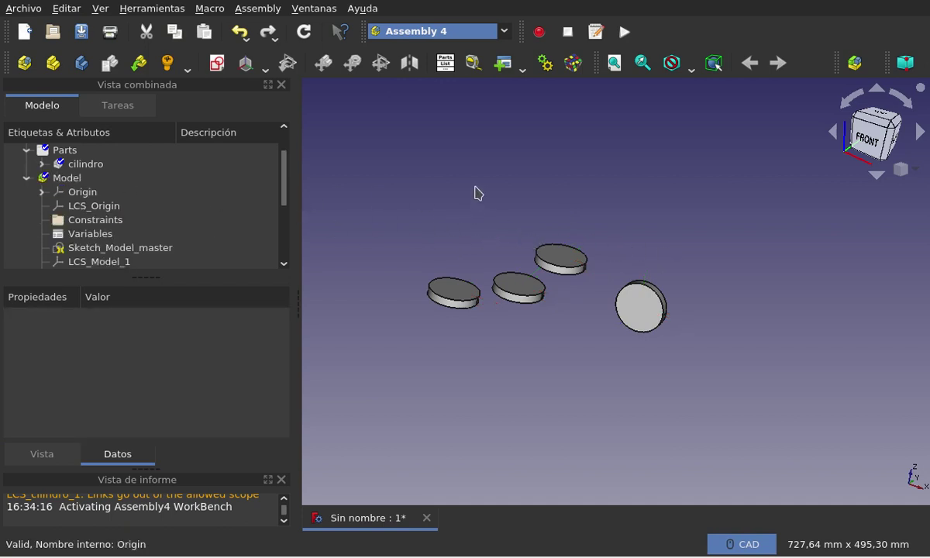
mouse_move(475, 193)
middle_down()
mouse_move(505, 246)
mouse_move(401, 233)
mouse_move(421, 197)
mouse_move(480, 182)
mouse_move(495, 220)
mouse_move(484, 189)
middle_up()
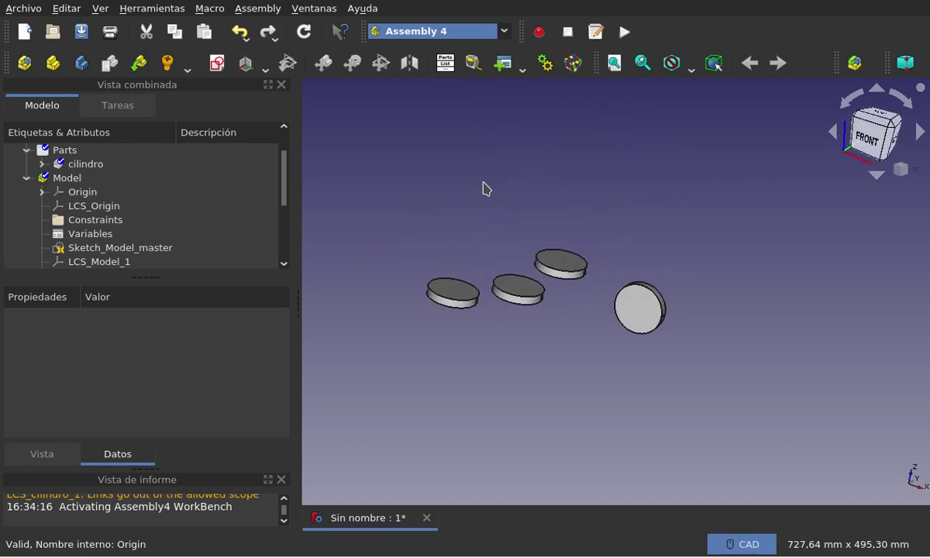